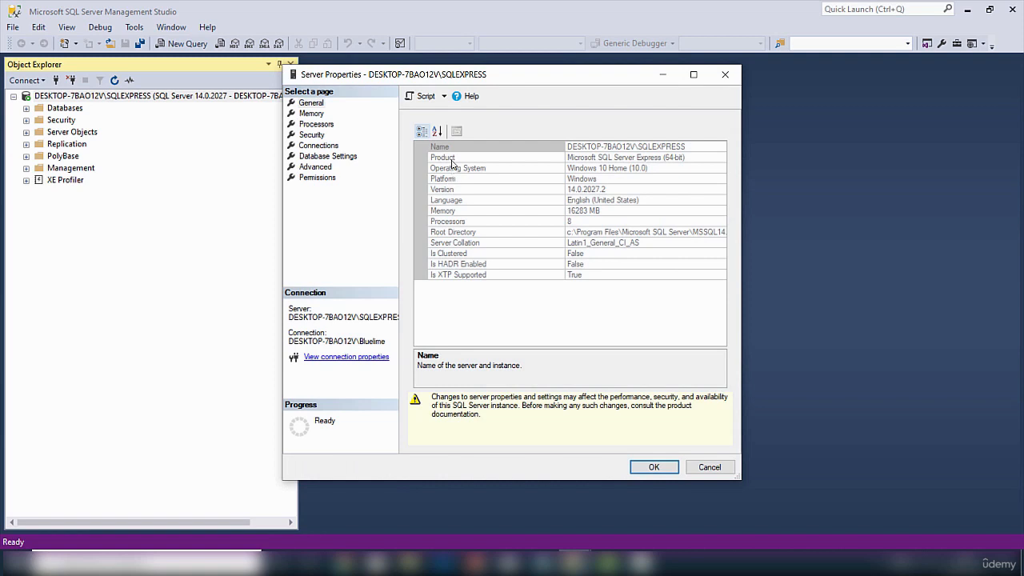
- Copy the server name from the Server Properties window, close it, and expand the Databases folder
{"action": "left_click", "coordinate": [623, 147]}
{"action": "left_click_drag", "start_coordinate": [607, 149], "coordinate": [667, 148]}
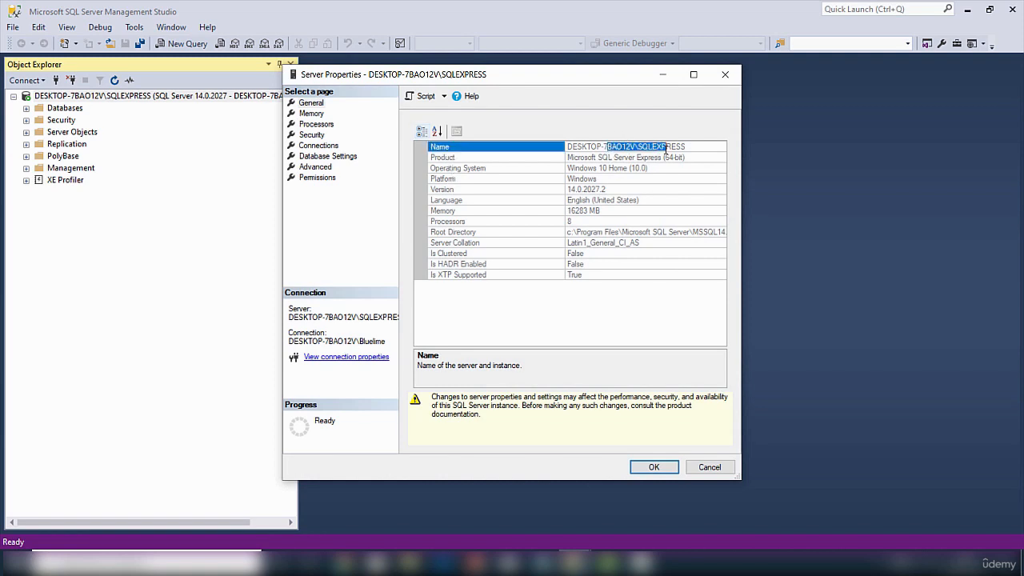
{"action": "left_click", "coordinate": [726, 75]}
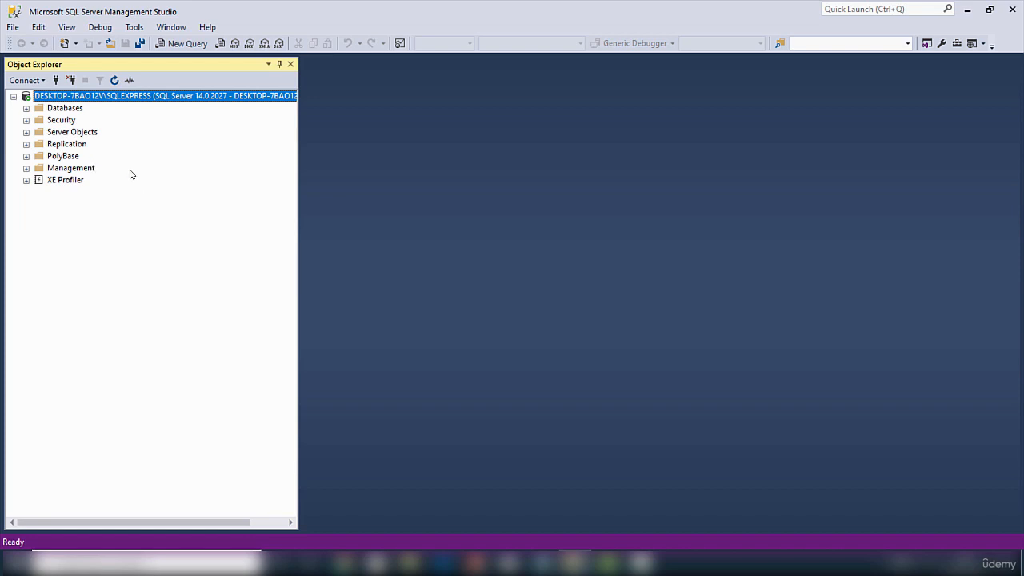
{"action": "left_click", "coordinate": [27, 108]}
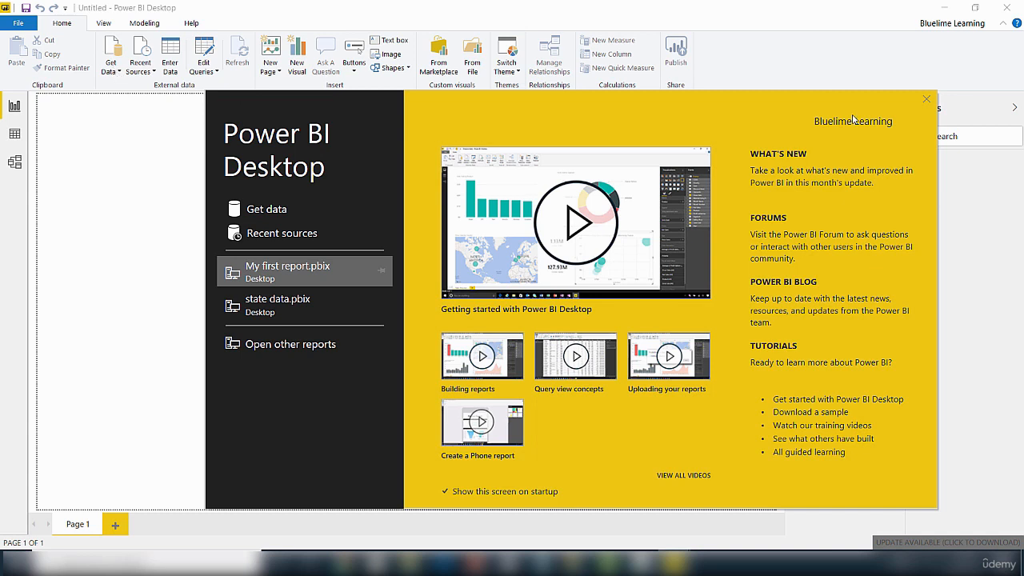
- Switch to Power BI Desktop, dismiss the start screen and start a connection to a SQL Server database
{"action": "left_click", "coordinate": [926, 102]}
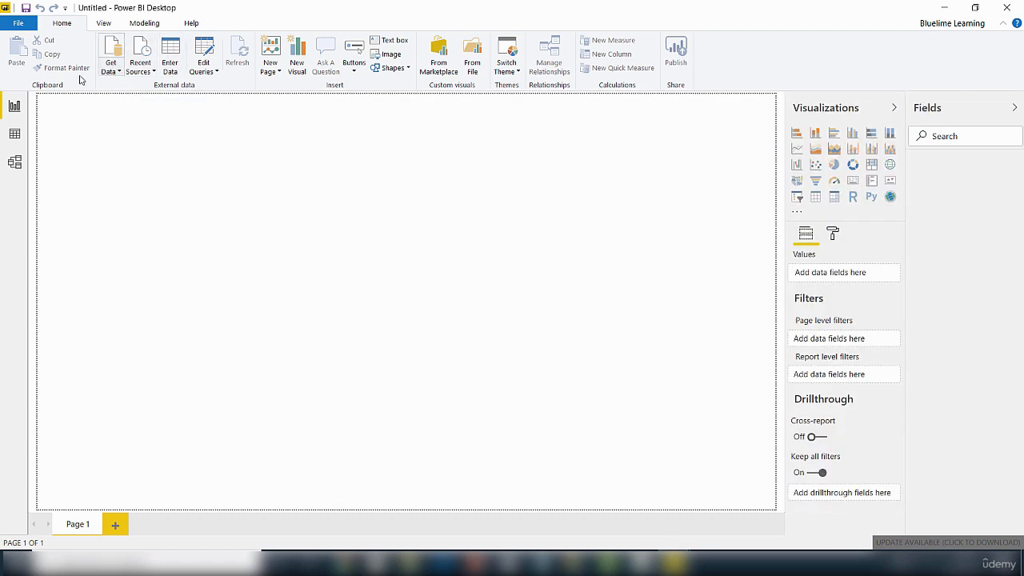
{"action": "left_click", "coordinate": [119, 73]}
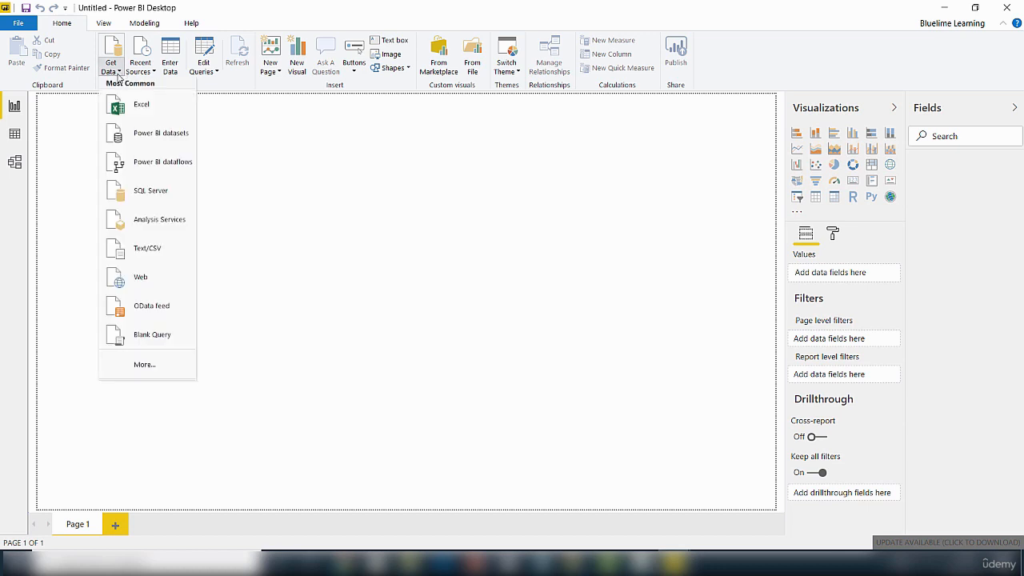
{"action": "left_click", "coordinate": [144, 367]}
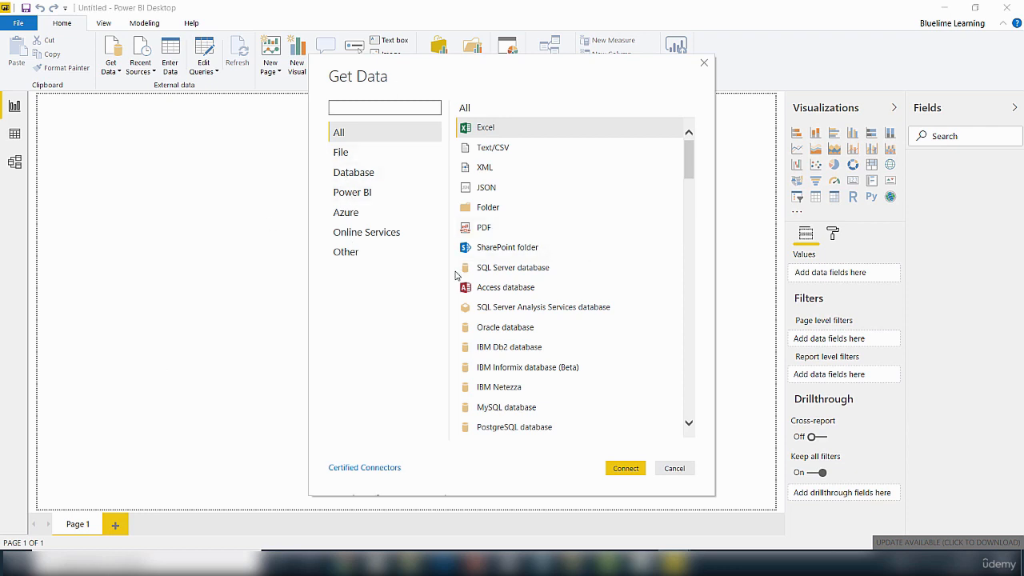
{"action": "left_click", "coordinate": [355, 178]}
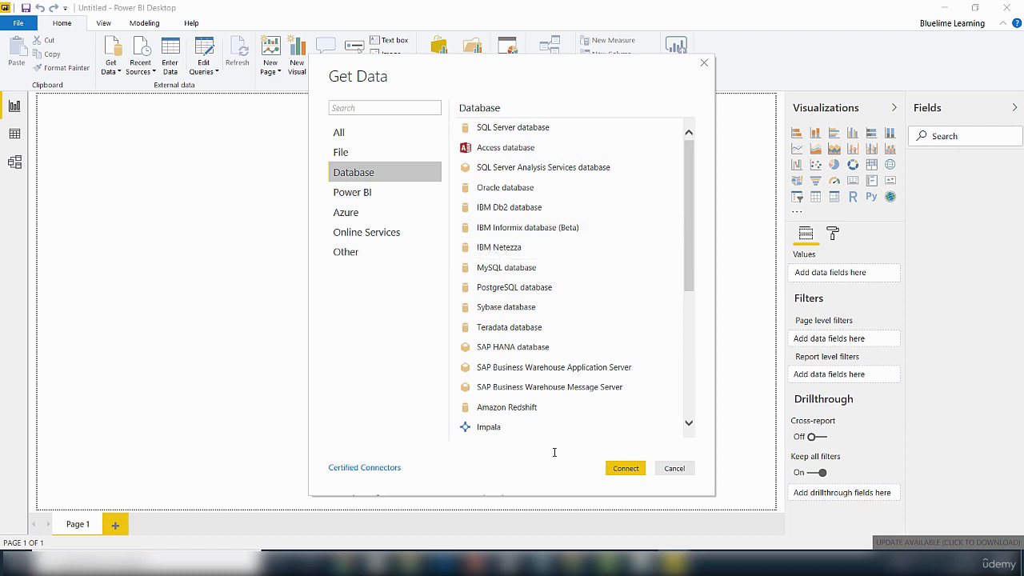
{"action": "left_click_drag", "start_coordinate": [691, 273], "coordinate": [701, 211]}
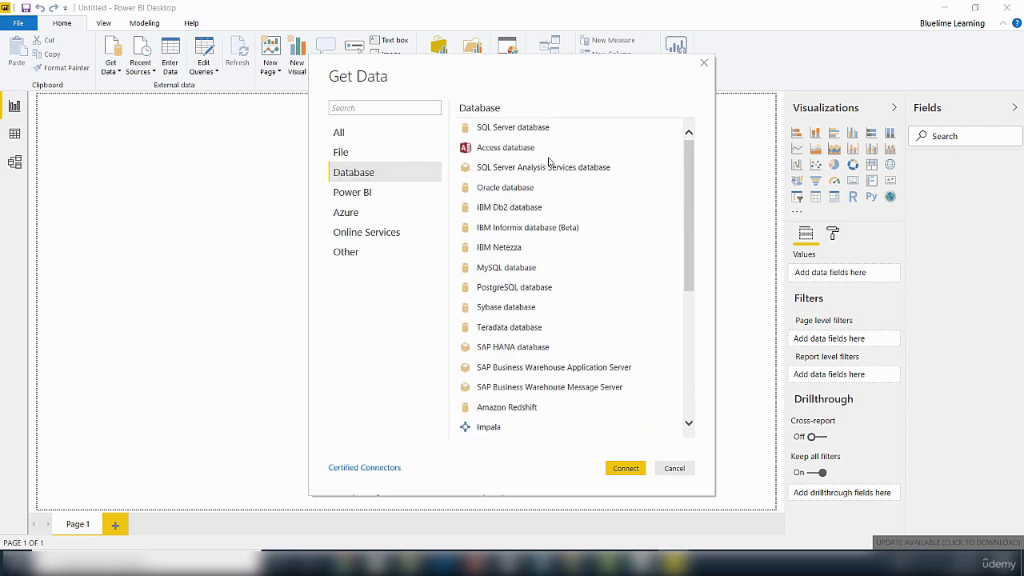
{"action": "left_click", "coordinate": [521, 129]}
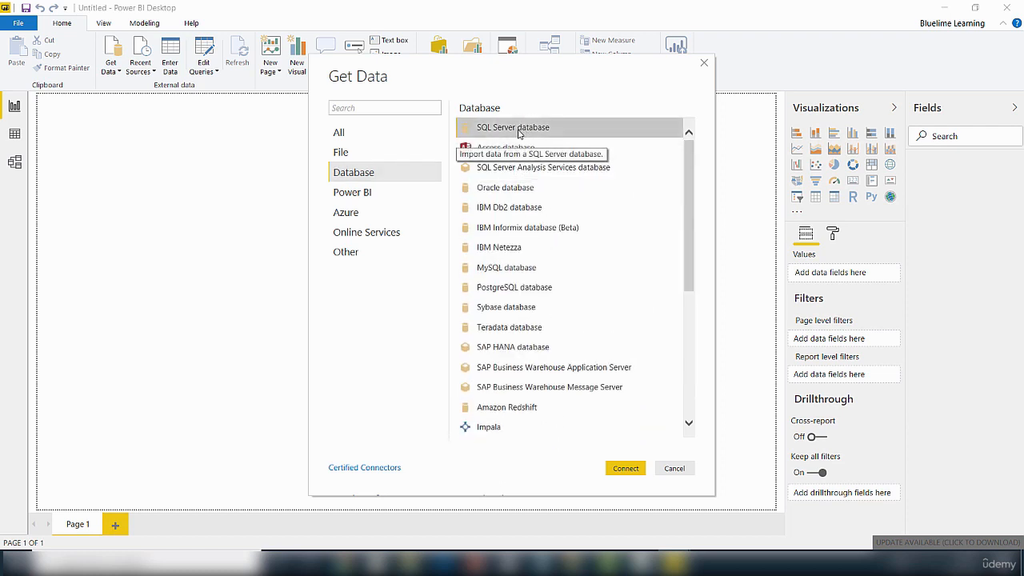
{"action": "left_click", "coordinate": [625, 469]}
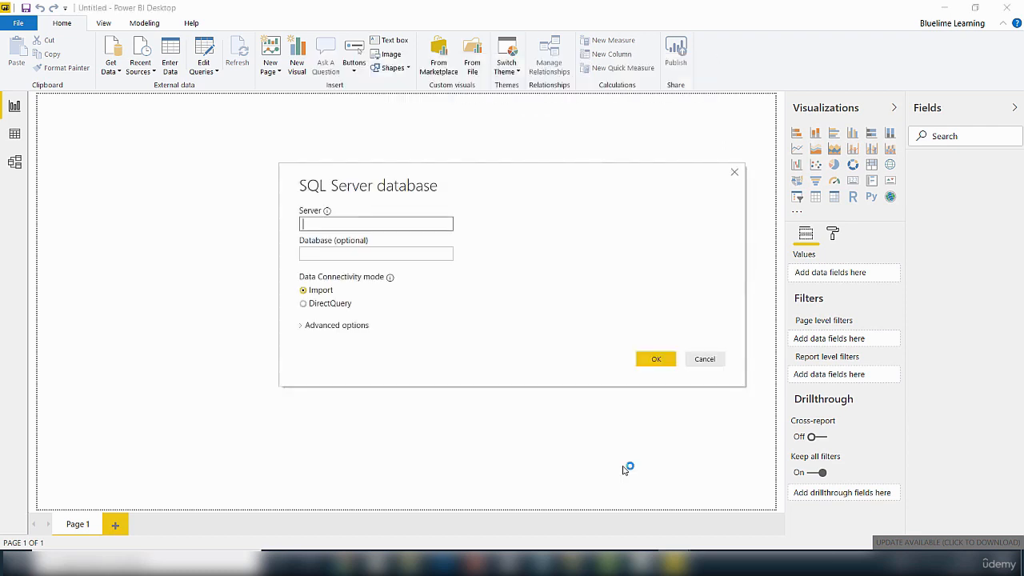
- Connect to the server DESKTOP-7BAO12V\SQLEXPRESS and the database adventureworks2014 in Import mode
{"action": "left_click", "coordinate": [383, 225]}
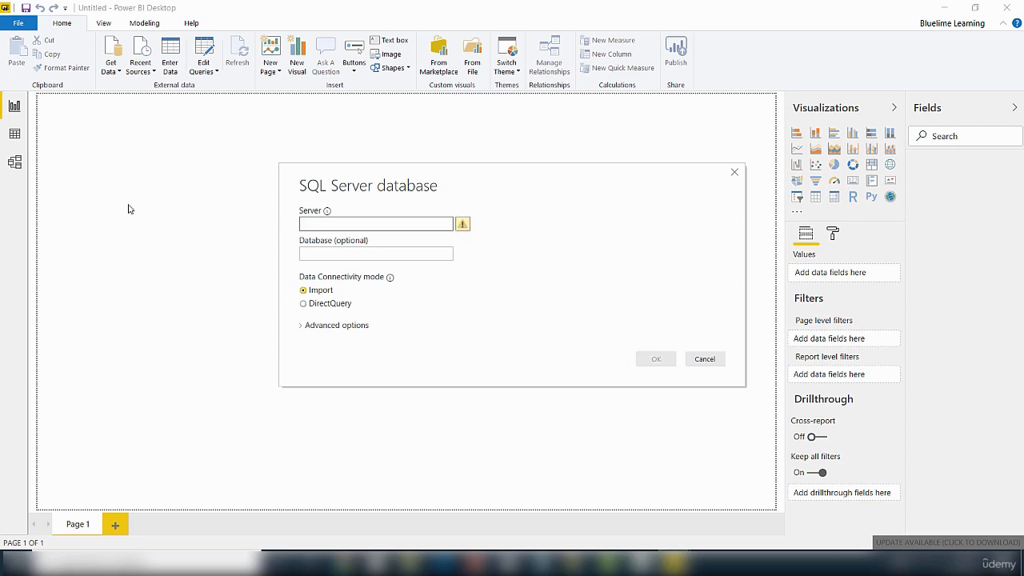
{"action": "right_click", "coordinate": [321, 219]}
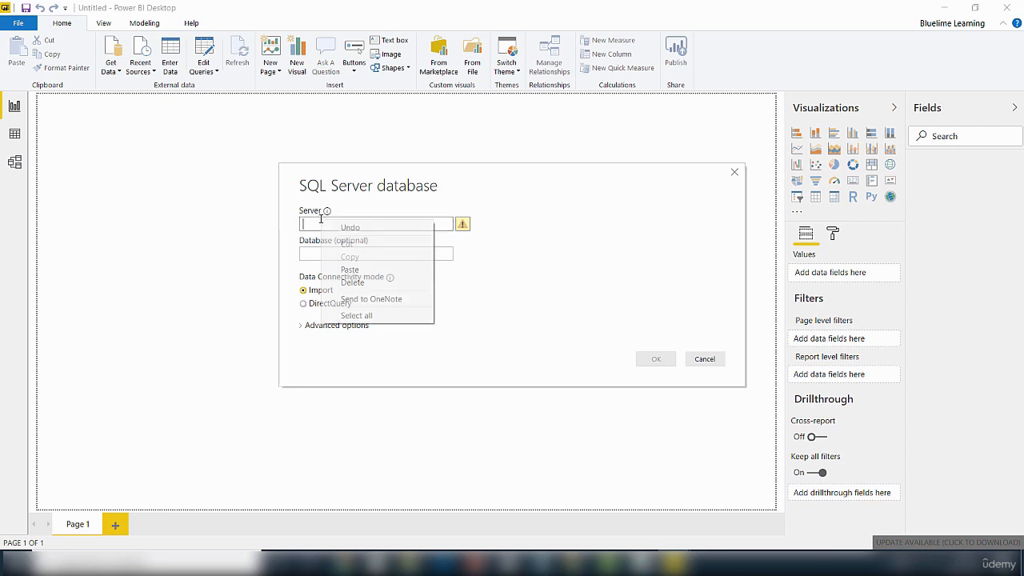
{"action": "left_click", "coordinate": [350, 271]}
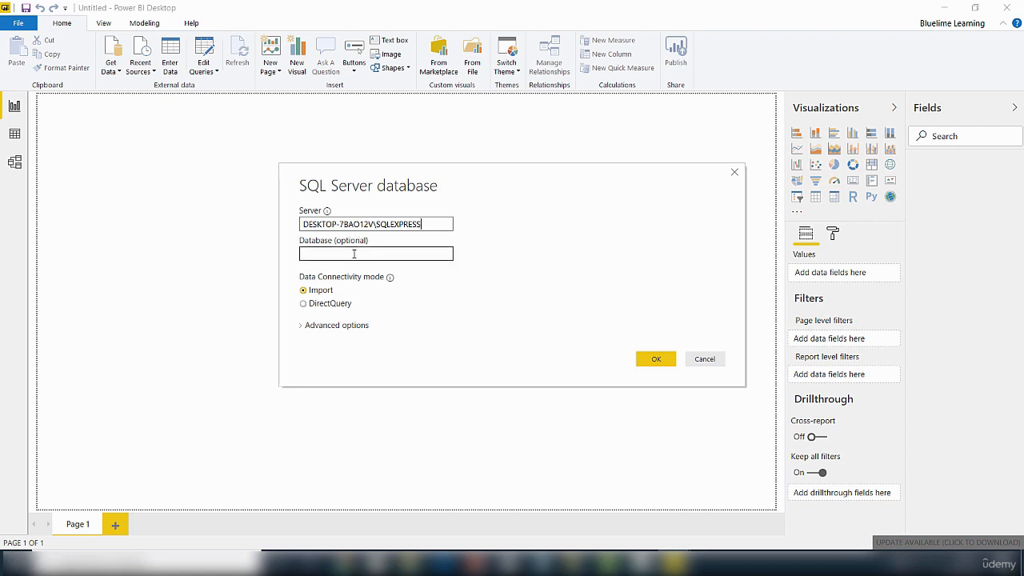
{"action": "left_click", "coordinate": [353, 252]}
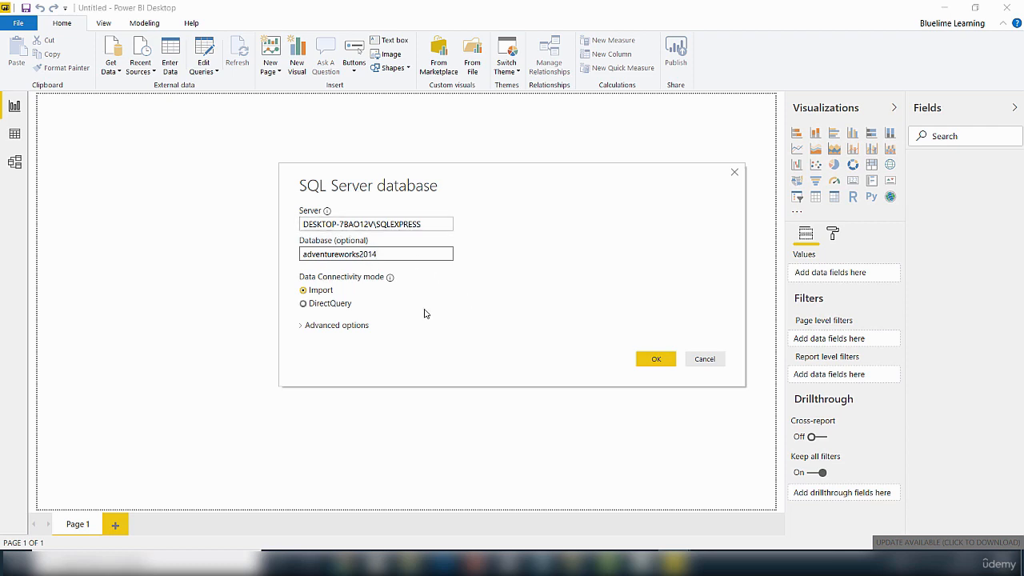
{"action": "left_click", "coordinate": [654, 361]}
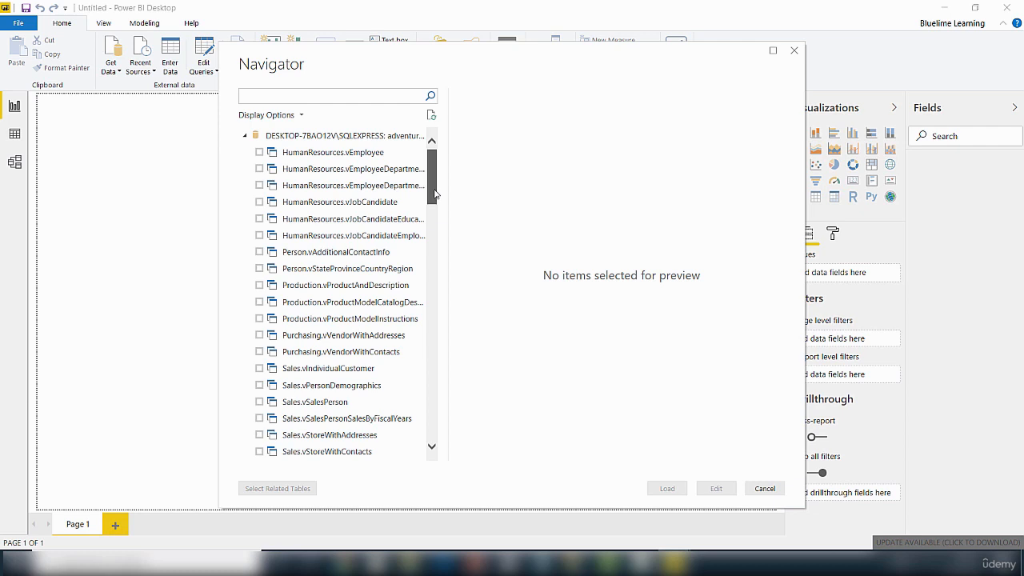
- Select the Sales.SalesTerritory table in the Navigator and load it into the report
{"action": "left_click_drag", "start_coordinate": [434, 193], "coordinate": [464, 171]}
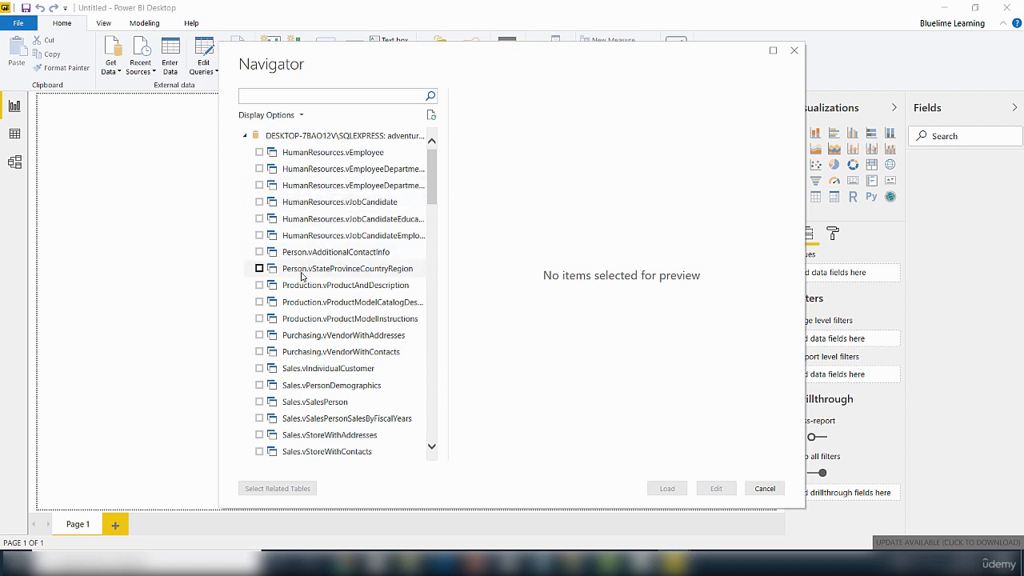
{"action": "left_click_drag", "start_coordinate": [434, 192], "coordinate": [438, 222]}
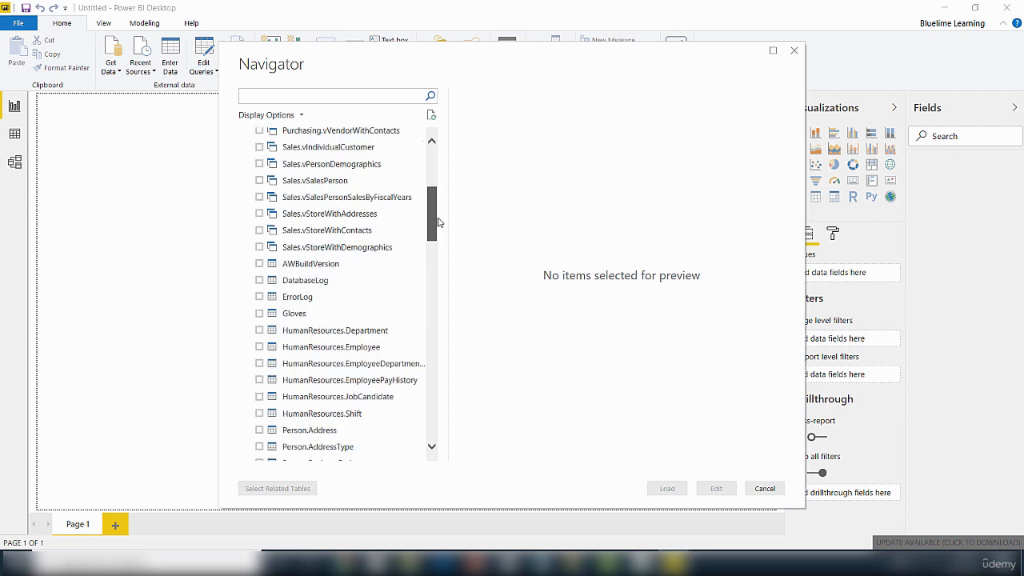
{"action": "left_click_drag", "start_coordinate": [437, 222], "coordinate": [408, 358]}
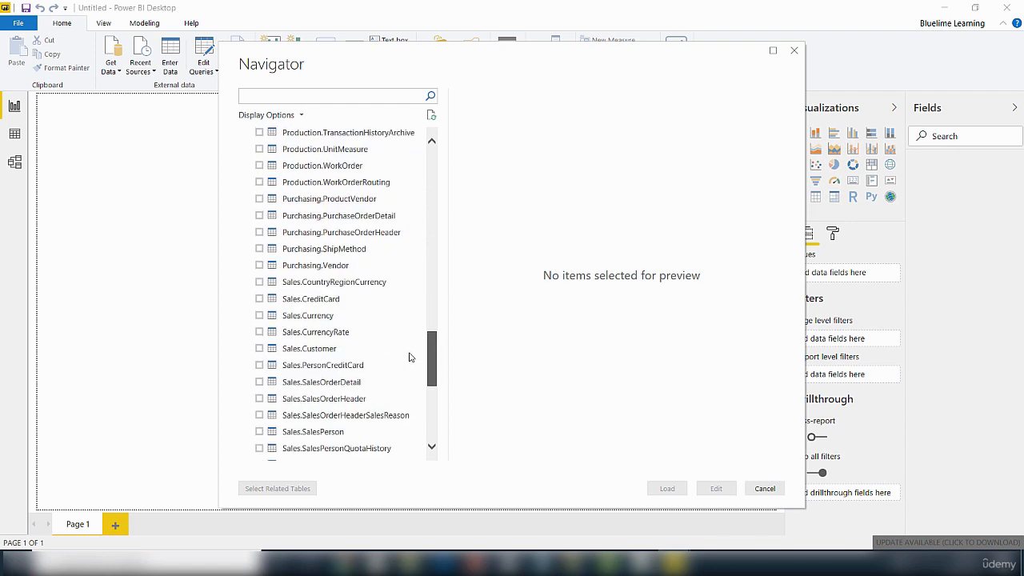
{"action": "left_click_drag", "start_coordinate": [409, 357], "coordinate": [419, 374]}
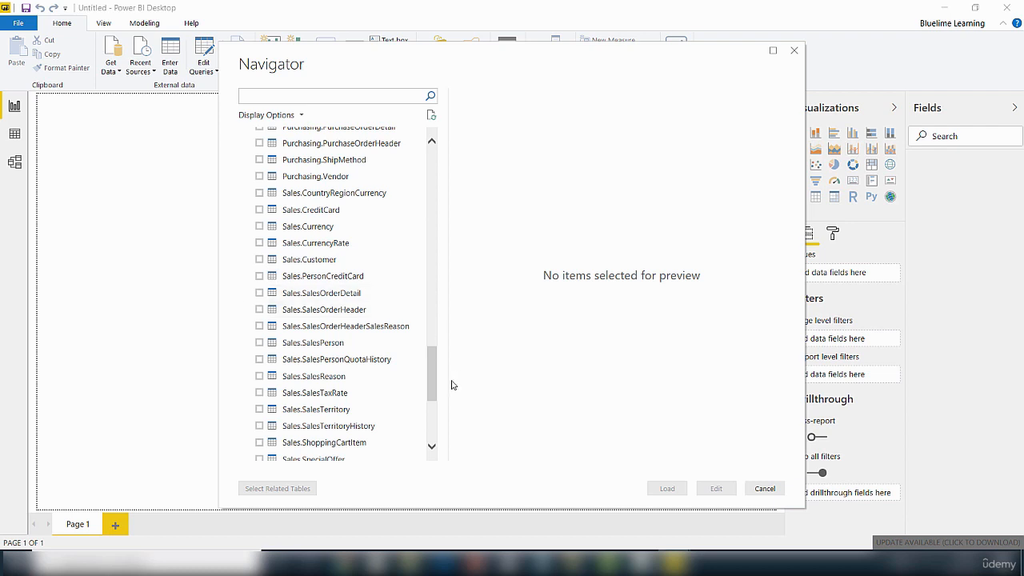
{"action": "left_click_drag", "start_coordinate": [434, 381], "coordinate": [434, 391]}
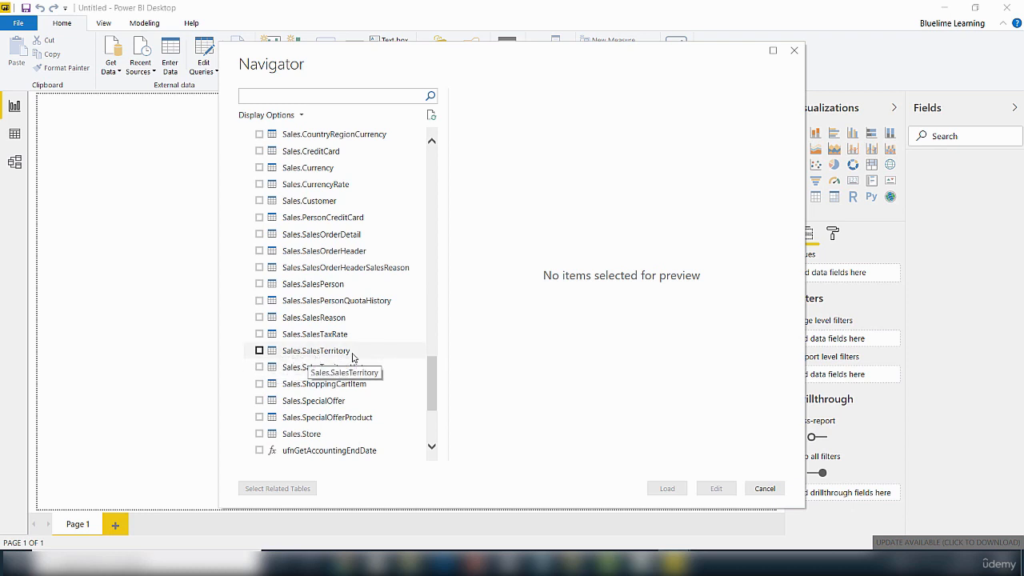
{"action": "left_click", "coordinate": [259, 352]}
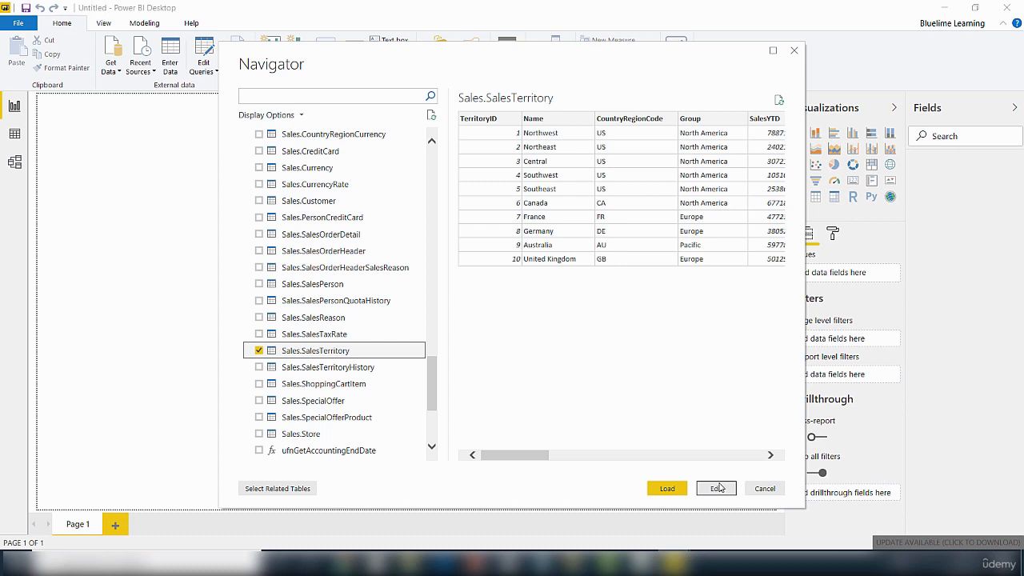
{"action": "left_click", "coordinate": [718, 483]}
{"action": "left_click", "coordinate": [676, 491]}
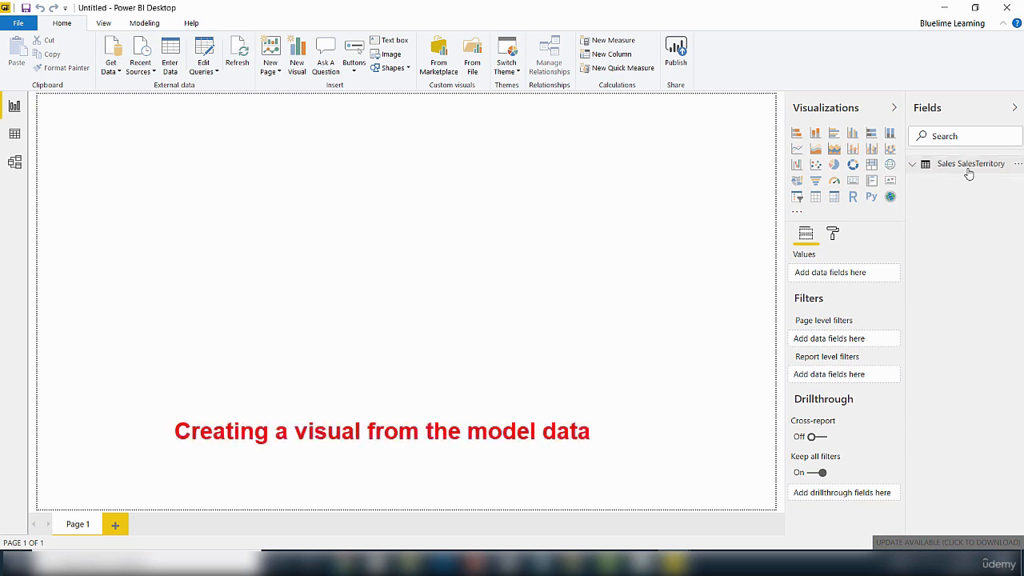
- Expand the Sales SalesTerritory table and create a column chart of SalesLastYear on the blank report page
{"action": "left_click", "coordinate": [913, 166]}
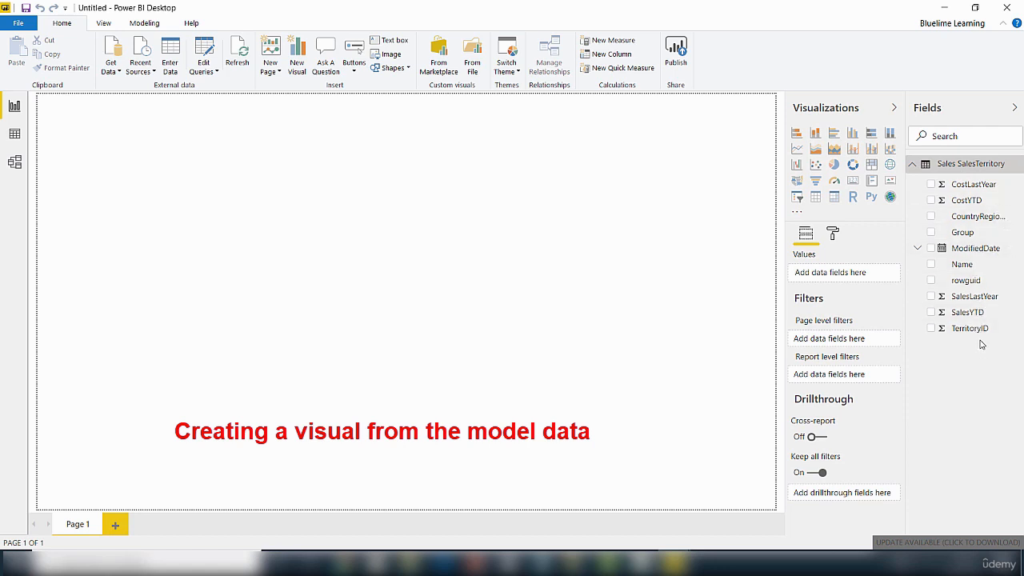
{"action": "left_click_drag", "start_coordinate": [968, 296], "coordinate": [331, 243]}
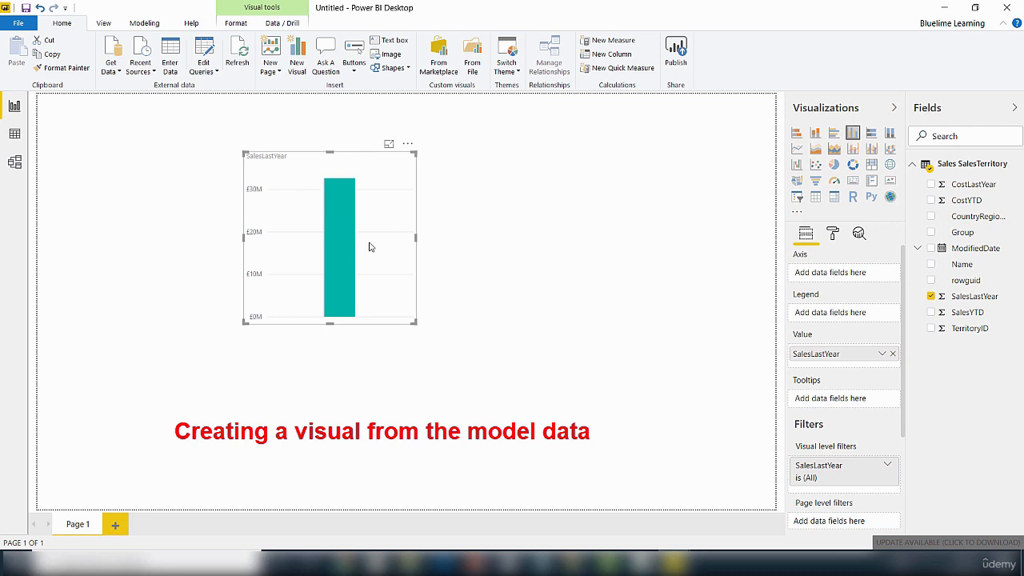
- Try stacked bar, clustered and 100% stacked bar versions of the SalesLastYear chart, then settle on a stacked column chart
{"action": "left_click", "coordinate": [797, 134]}
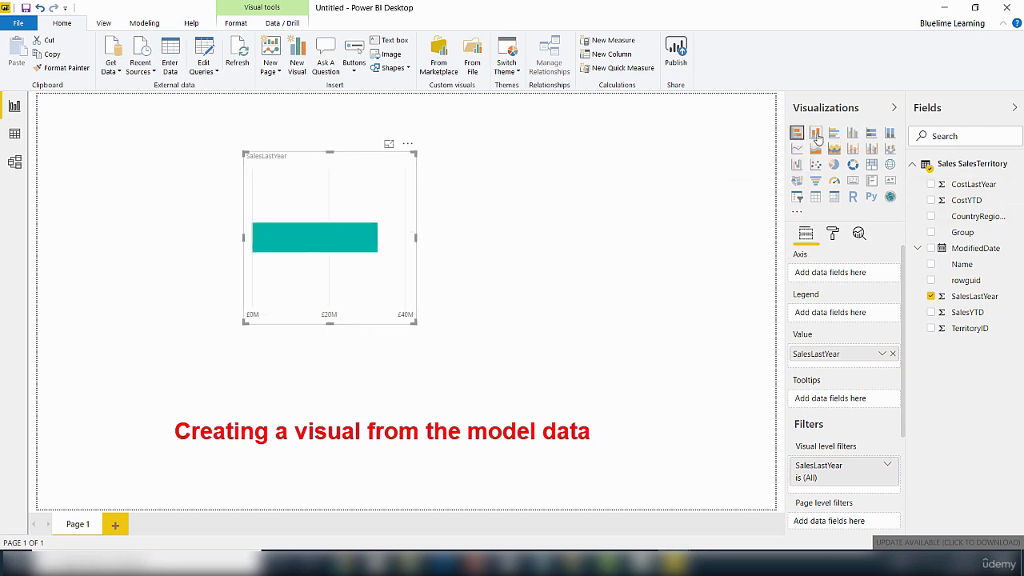
{"action": "left_click", "coordinate": [815, 134]}
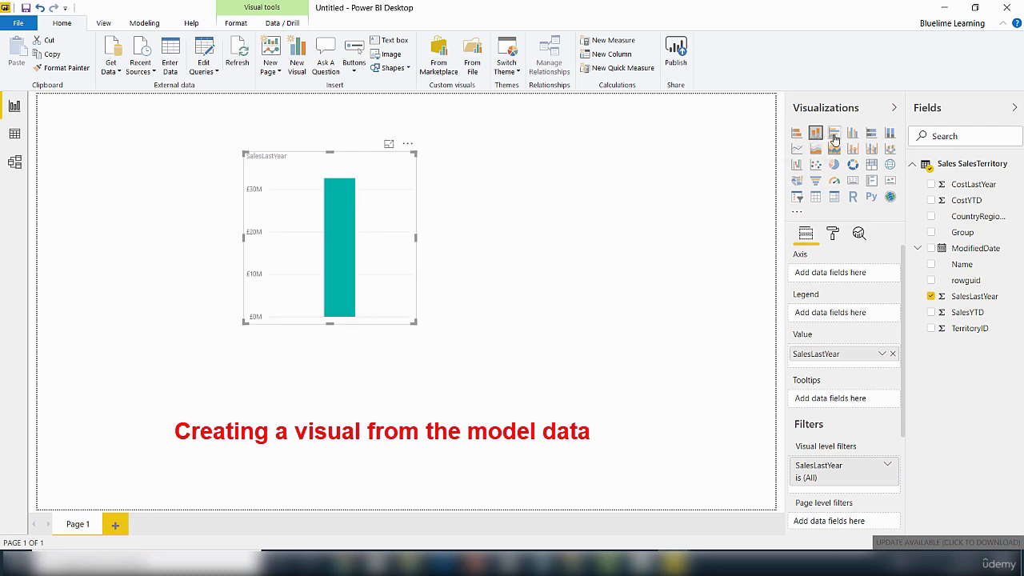
{"action": "left_click", "coordinate": [834, 134]}
{"action": "left_click", "coordinate": [853, 134]}
{"action": "left_click", "coordinate": [872, 135]}
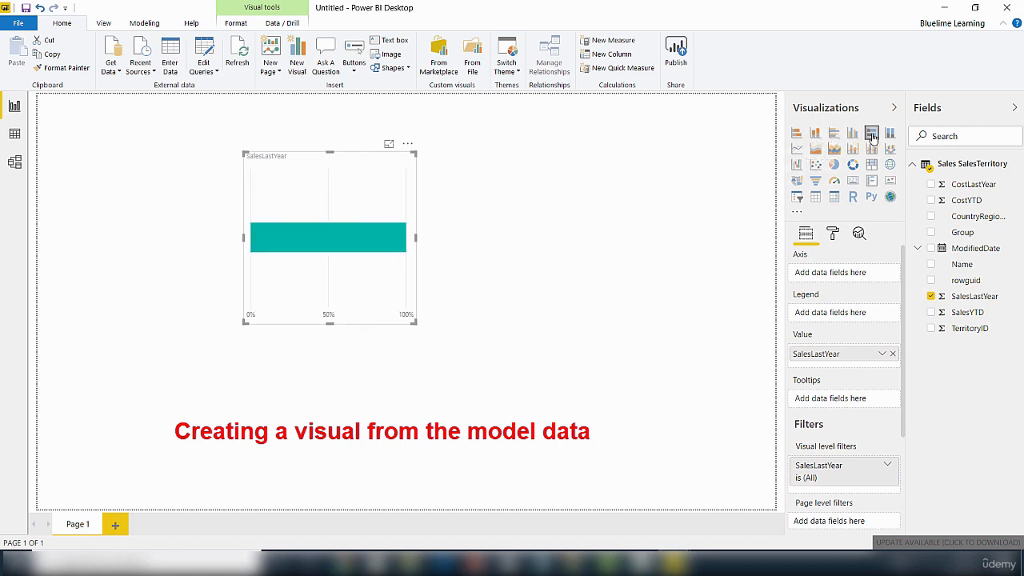
{"action": "left_click", "coordinate": [818, 138]}
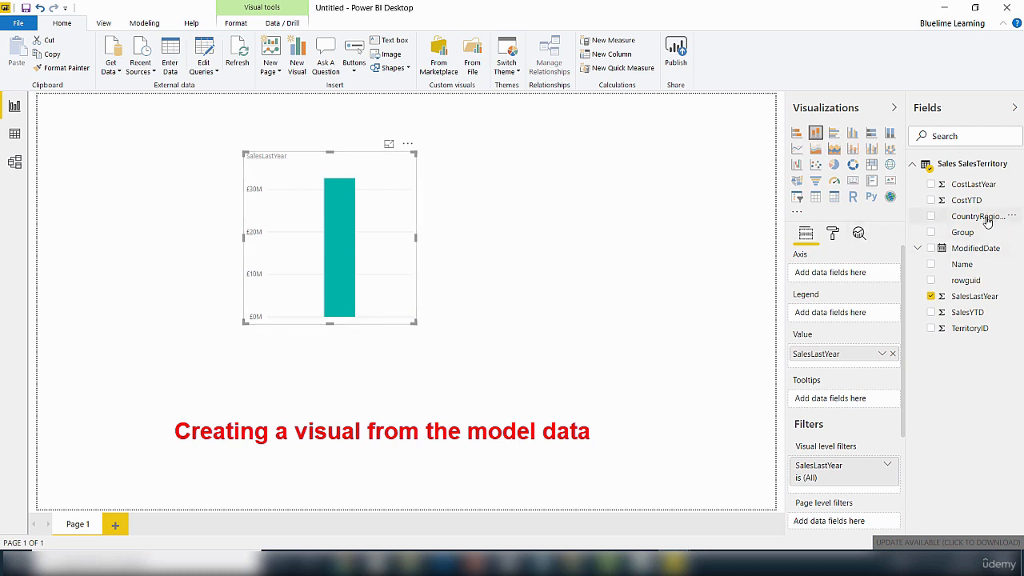
- Add CountryRegionCode as the axis of the SalesLastYear chart and widen the chart to about twice its width
{"action": "left_click_drag", "start_coordinate": [988, 221], "coordinate": [395, 224]}
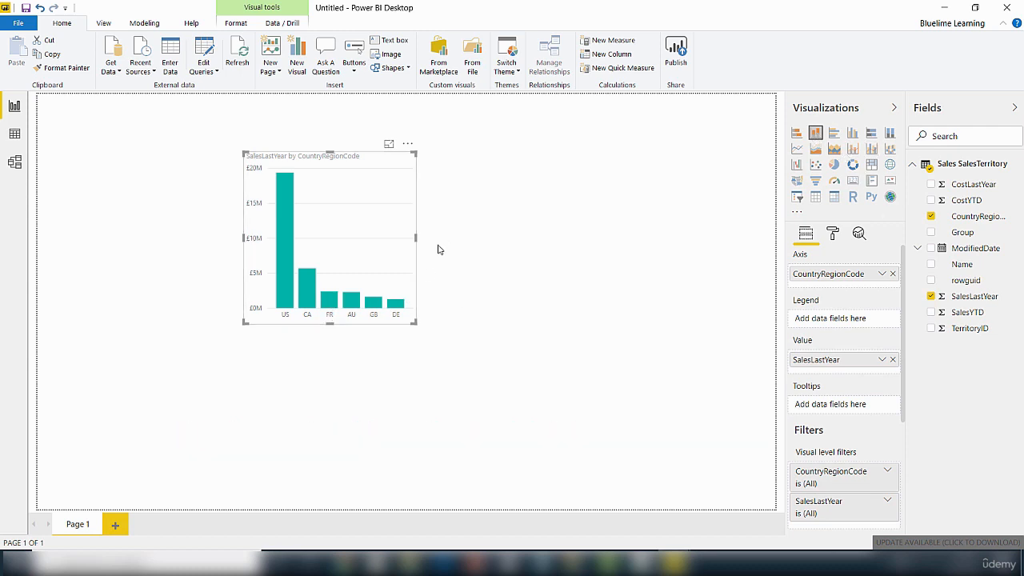
{"action": "left_click_drag", "start_coordinate": [415, 237], "coordinate": [589, 240]}
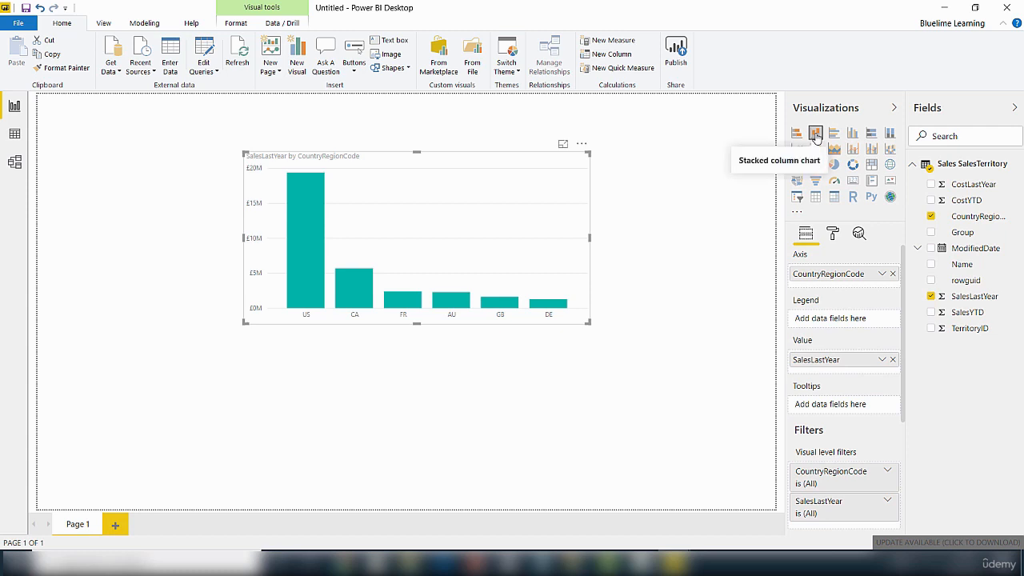
- Preview the country sales chart as stacked bar and 100% stacked bar, and set it to clustered column
{"action": "left_click", "coordinate": [797, 136]}
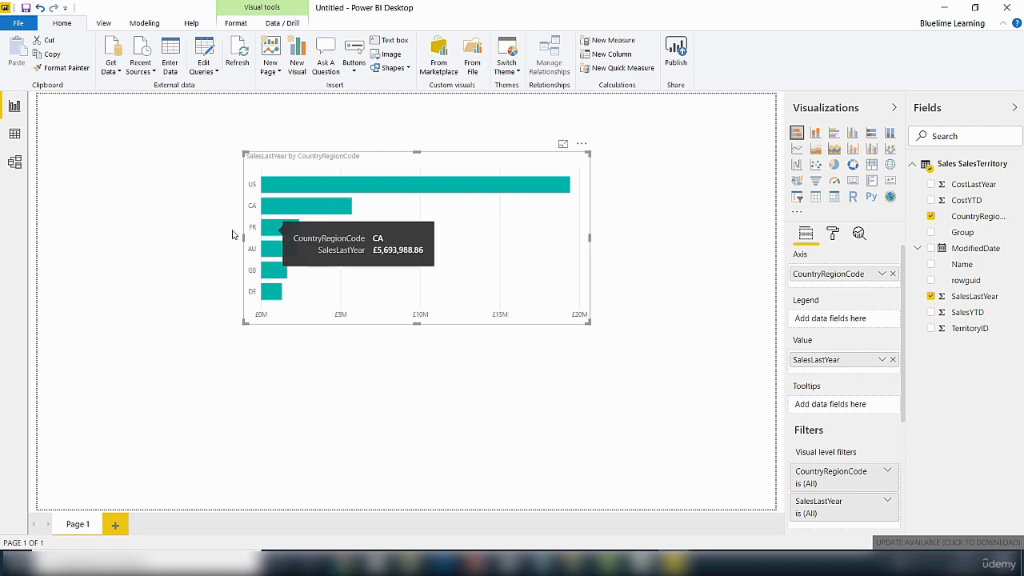
{"action": "mouse_move", "coordinate": [259, 229]}
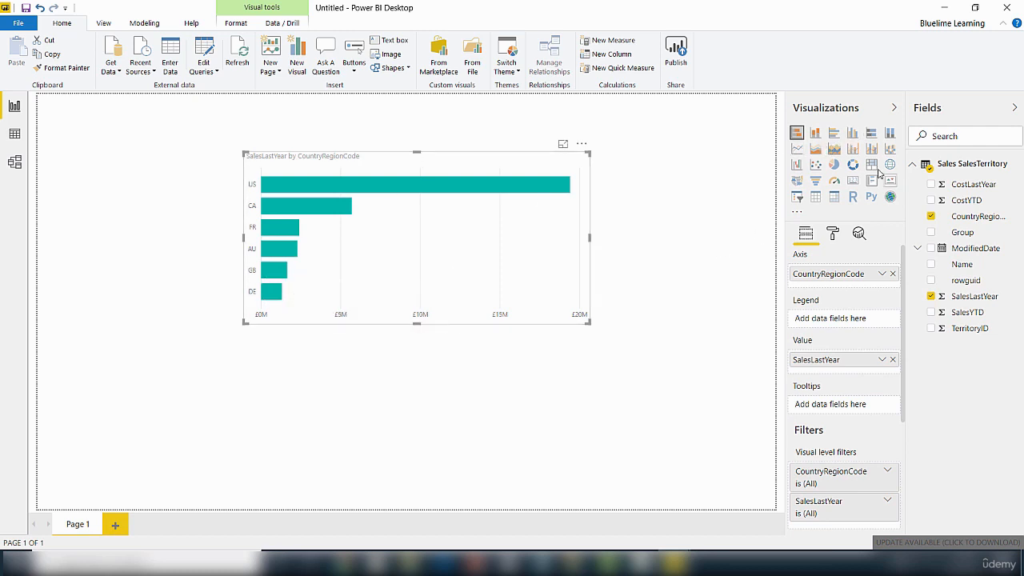
{"action": "left_click", "coordinate": [855, 138]}
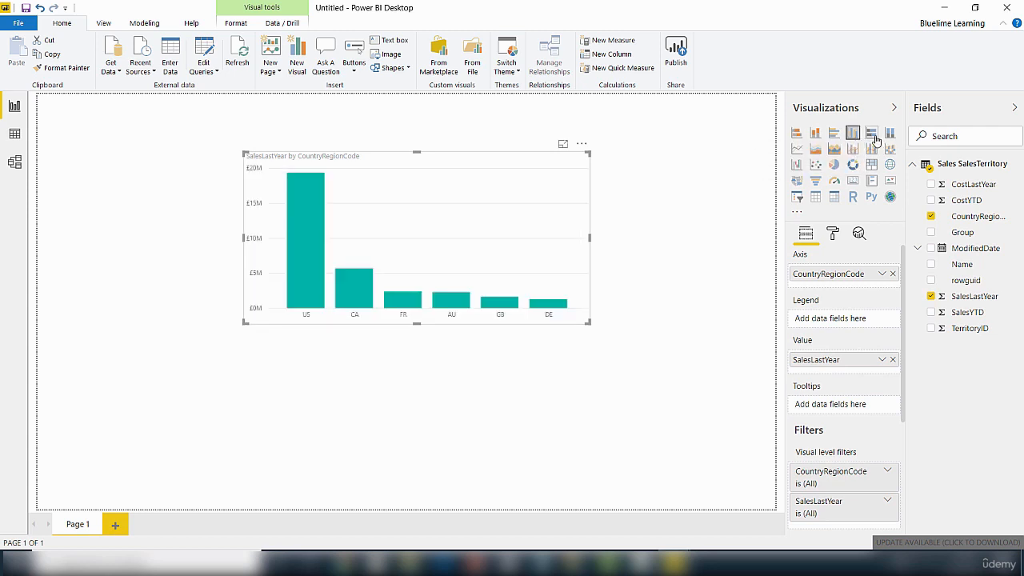
{"action": "left_click", "coordinate": [873, 136]}
{"action": "left_click", "coordinate": [853, 137]}
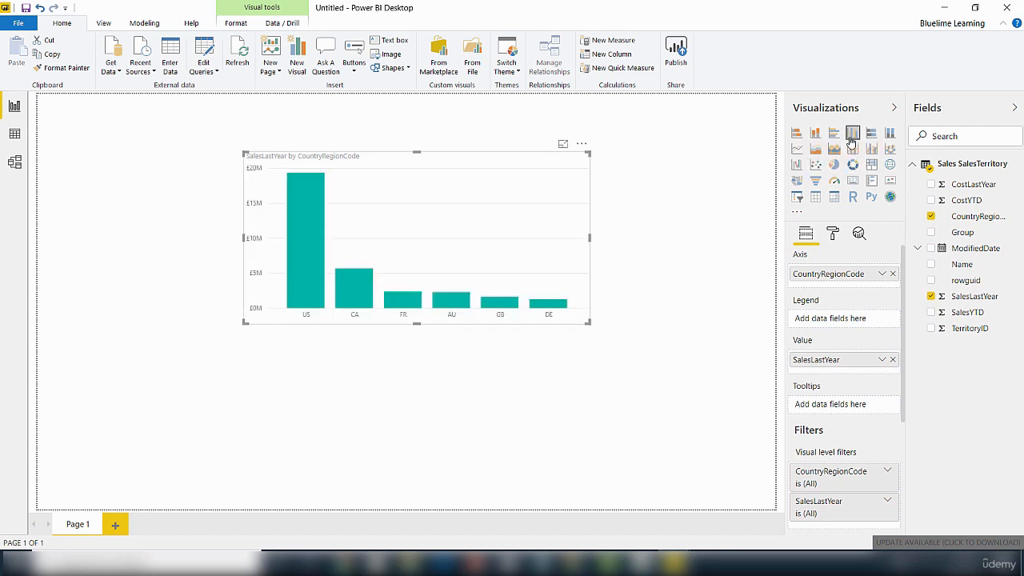